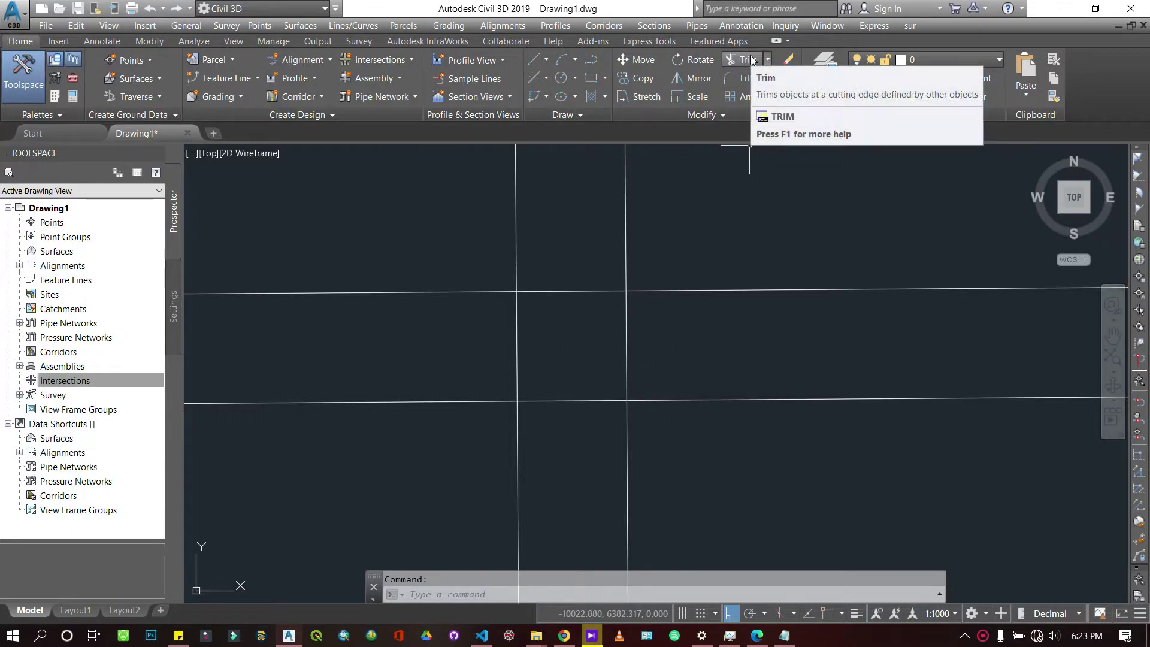
- Trim the vertical lines at the lower horizontal cutting edge, removing the left line's part above it
click(658, 411)
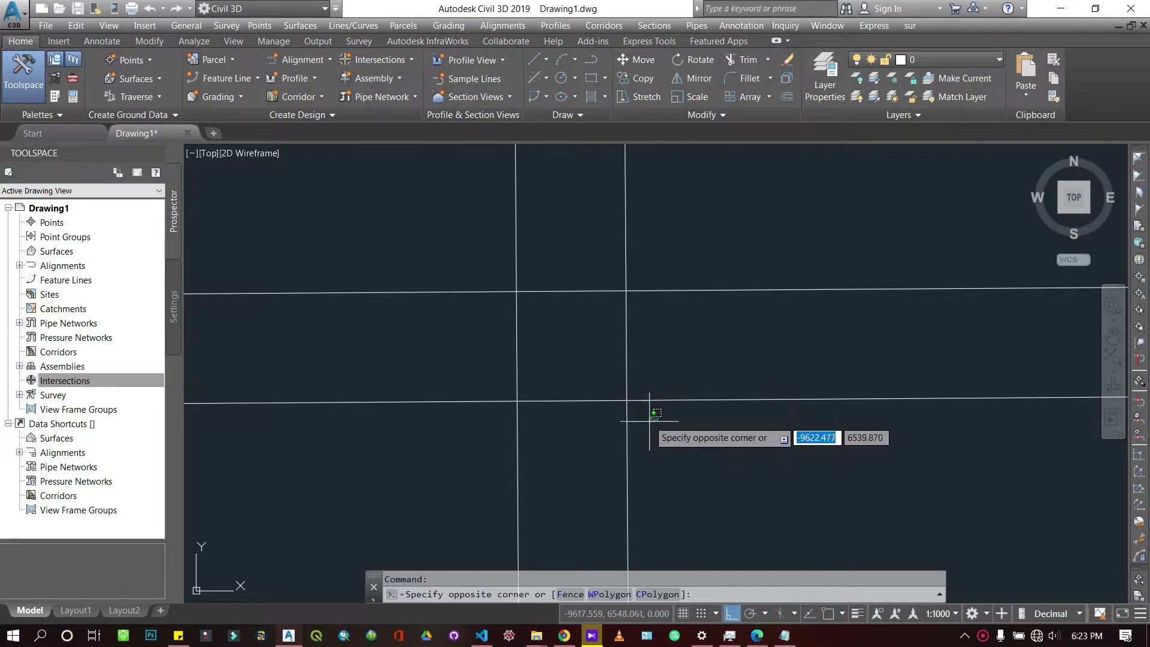
click(649, 386)
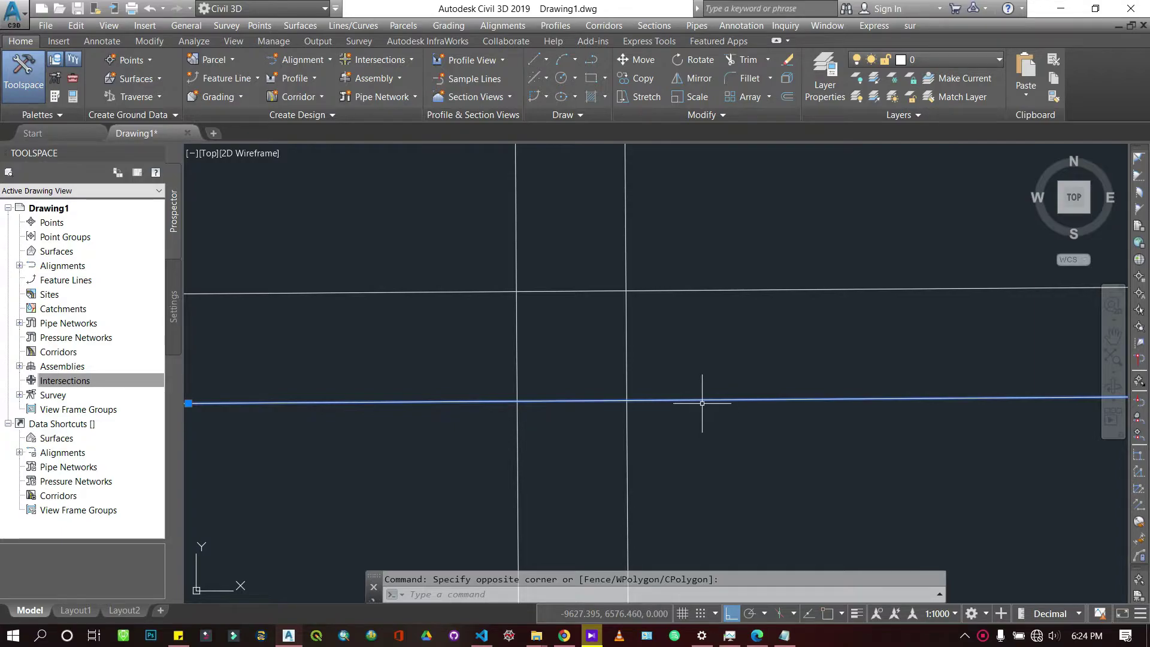
key(Escape)
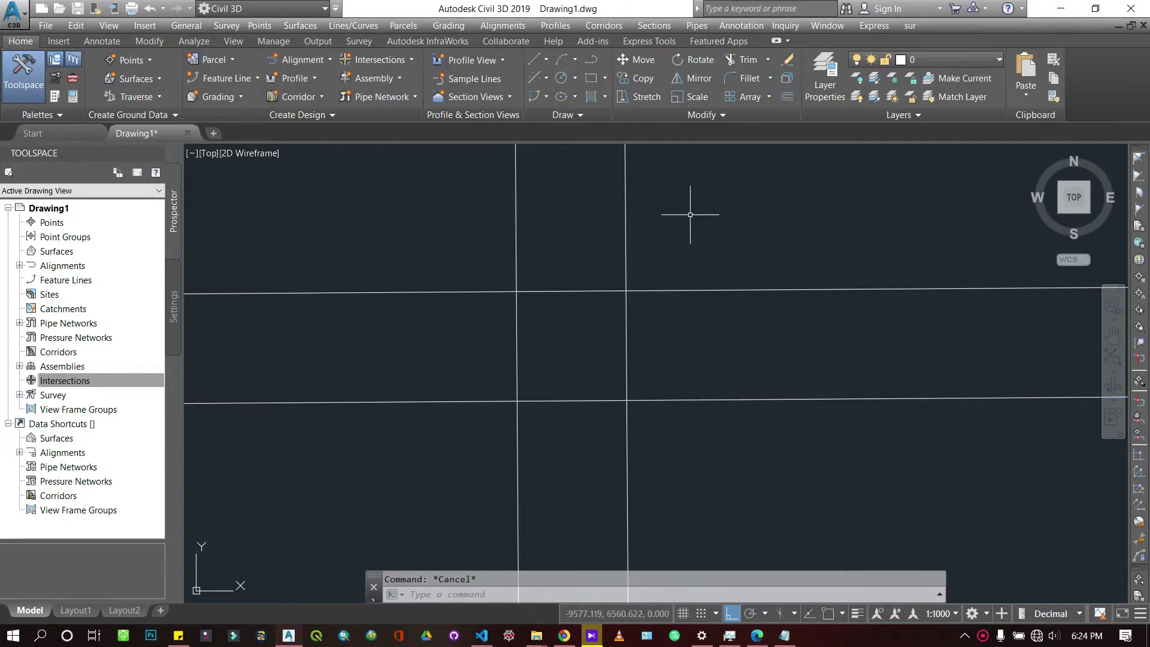
click(743, 61)
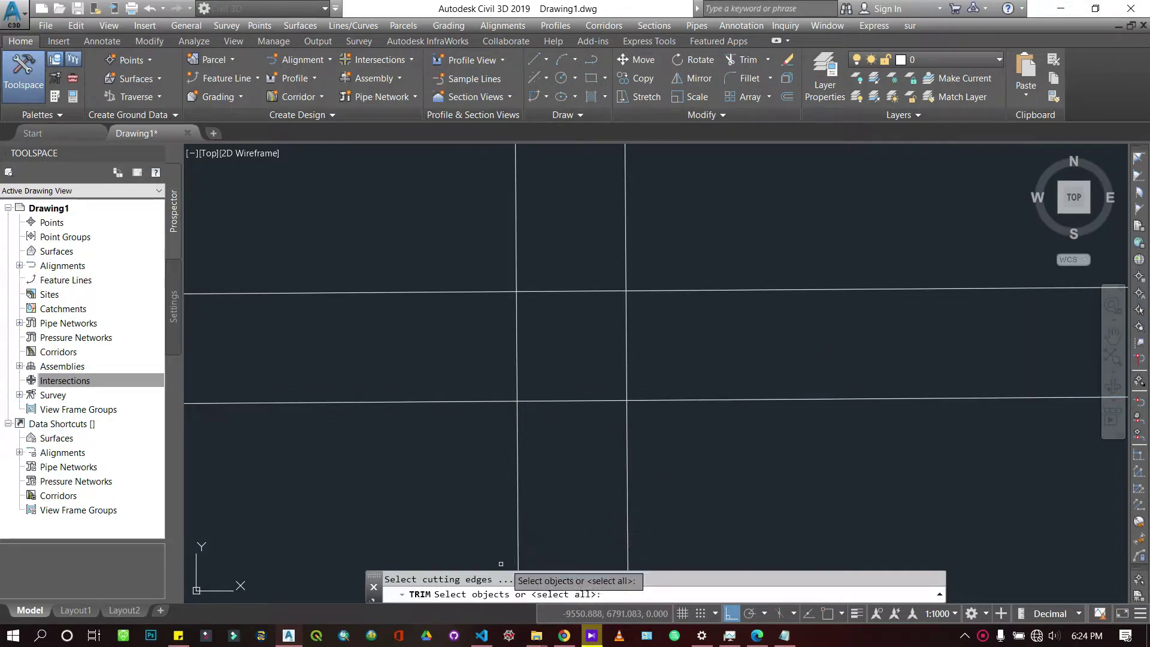
click(687, 399)
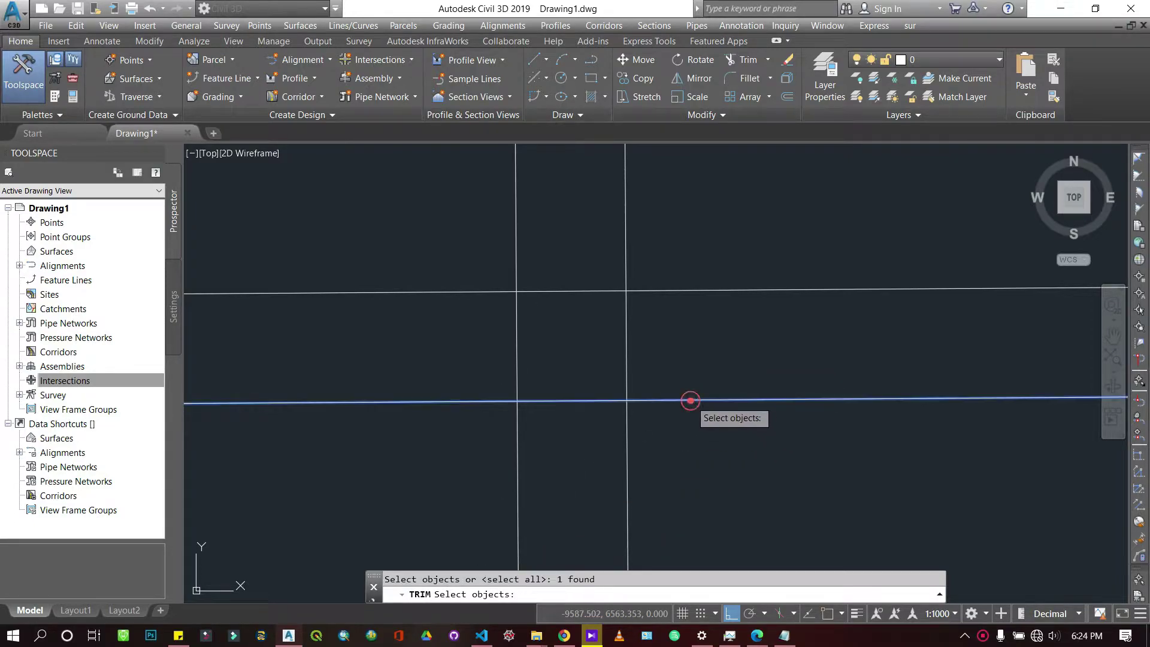
key(Return)
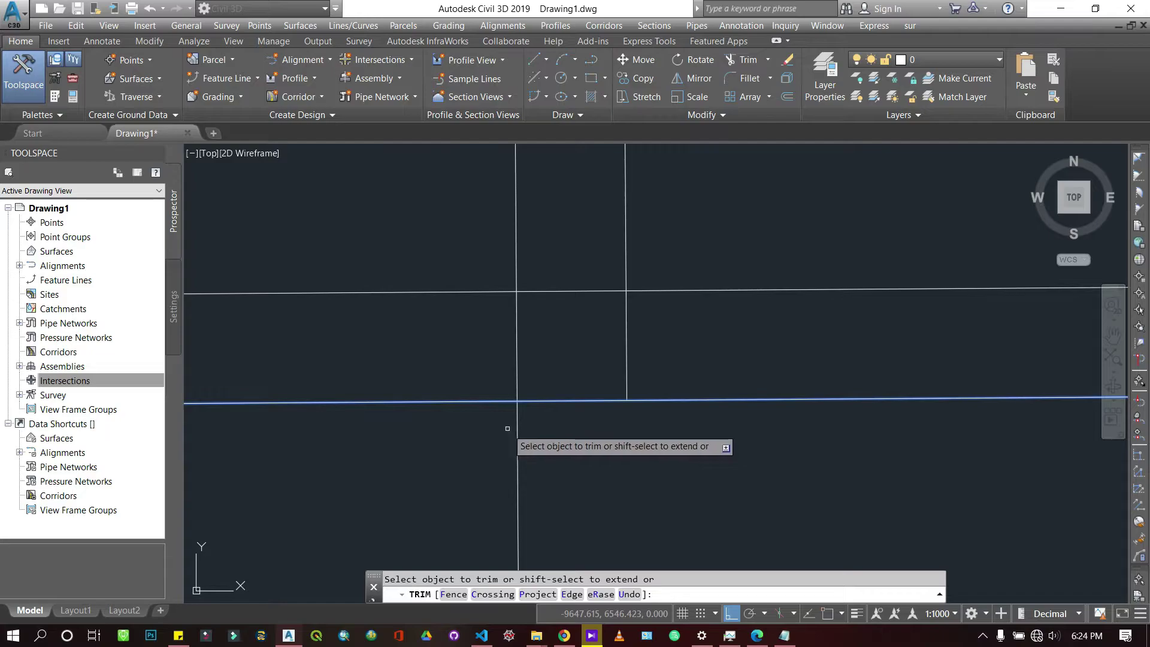
click(515, 365)
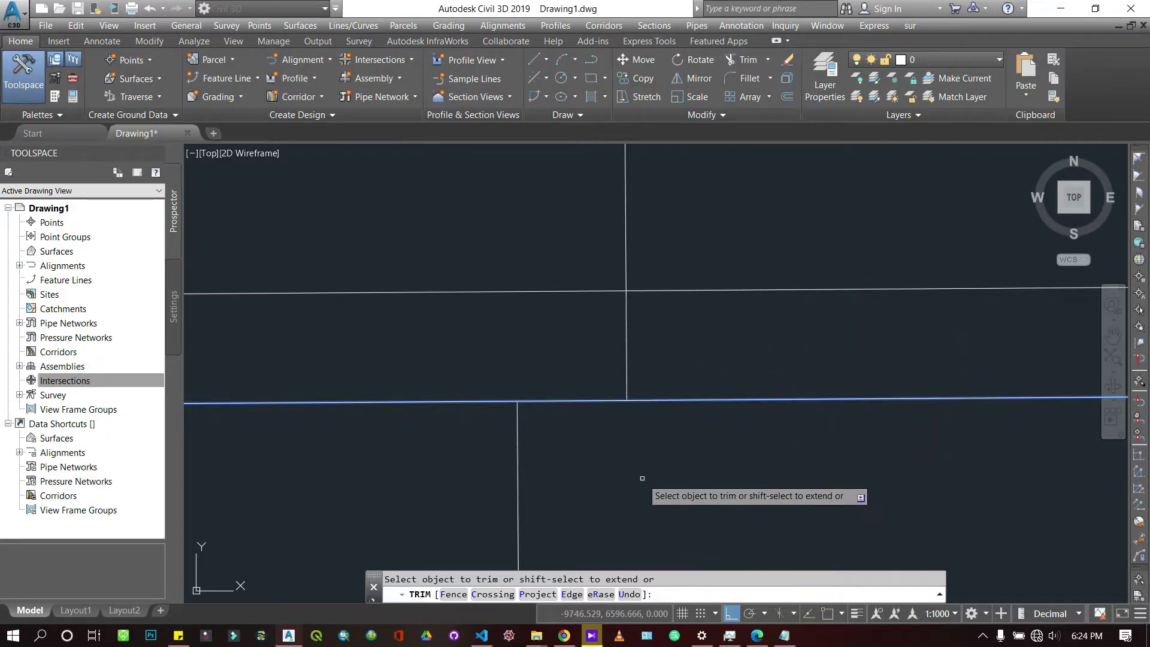
- Undo the trims to restore all four full-length crossing lines, and turn on polar tracking
key(Escape)
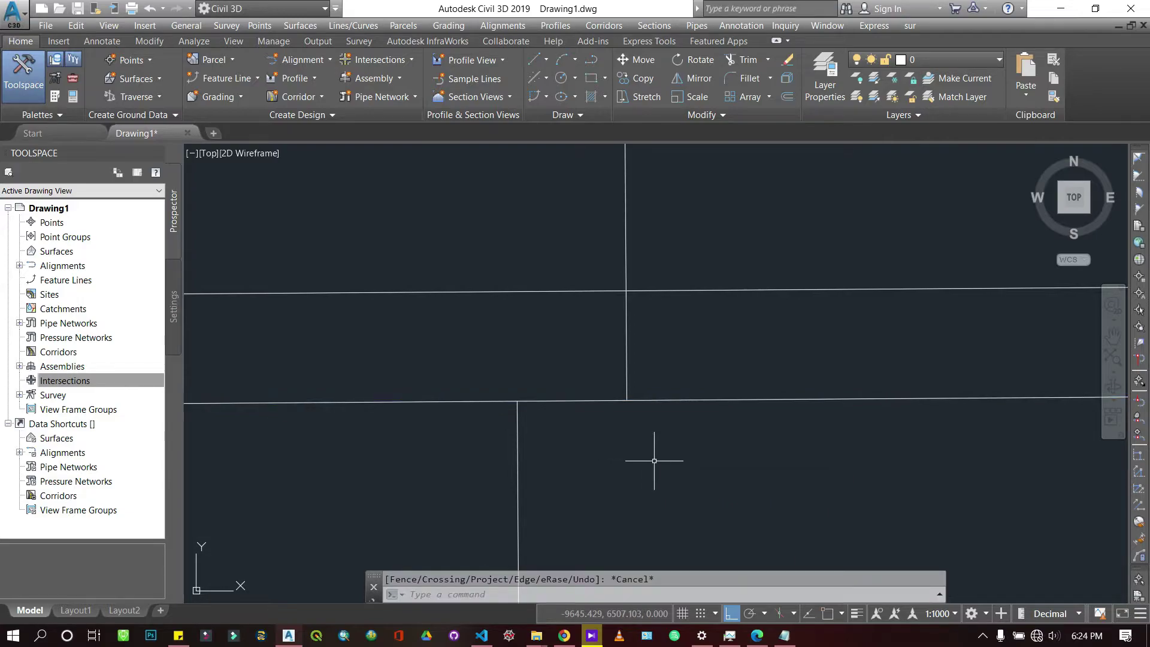
key(ctrl+z)
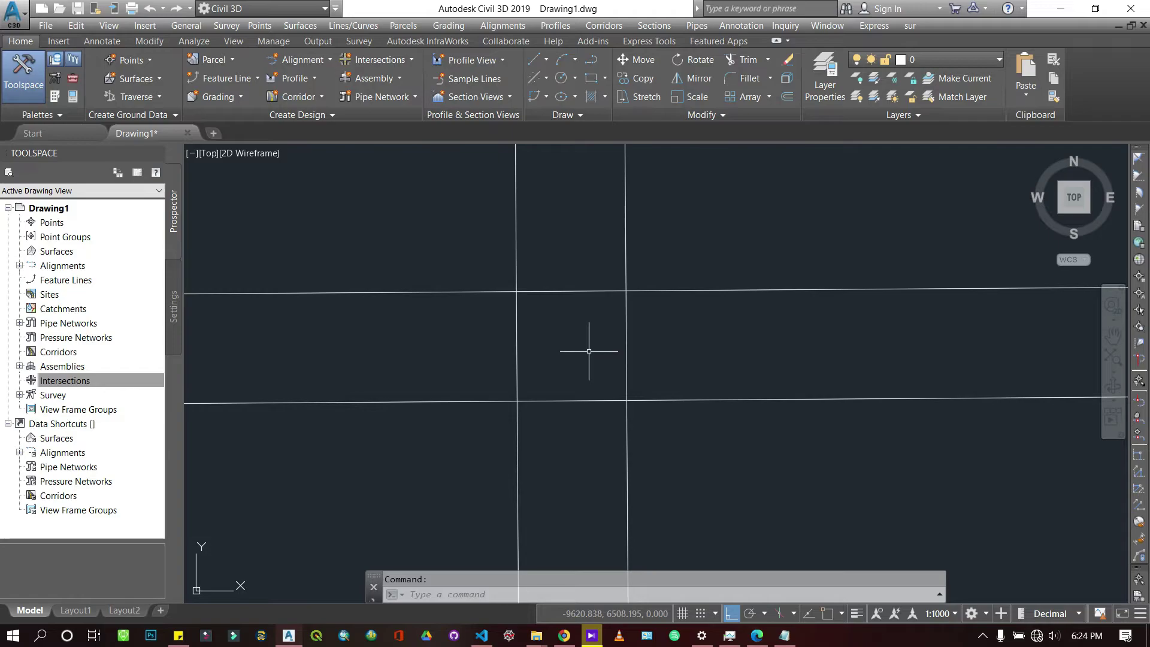
key(F10)
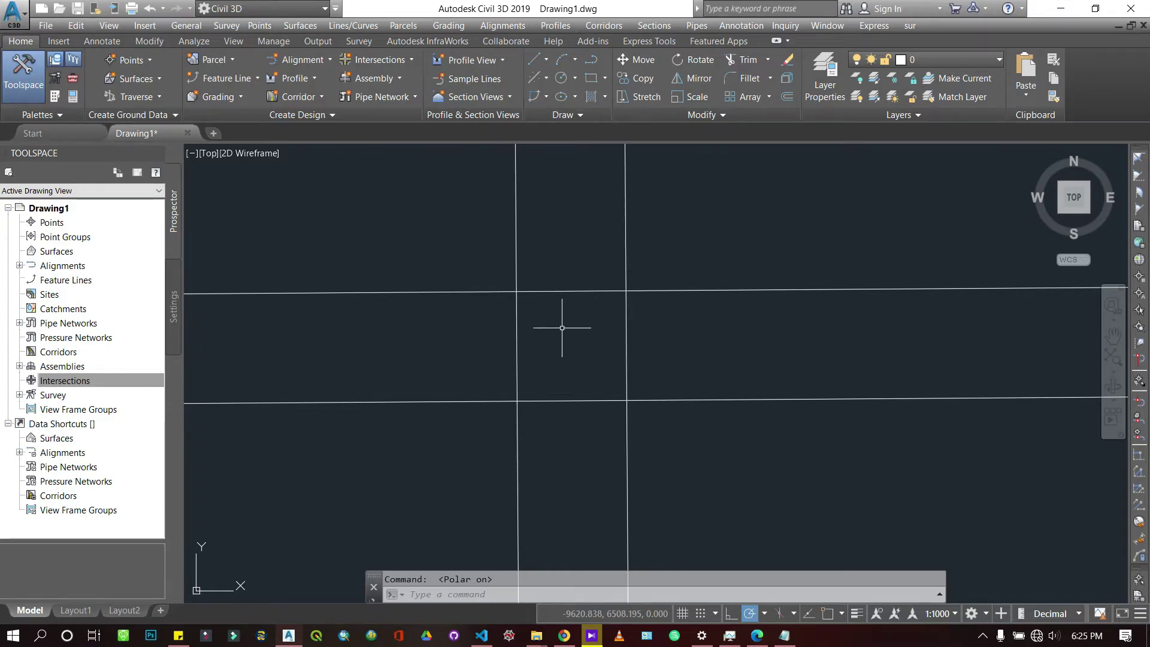
click(742, 60)
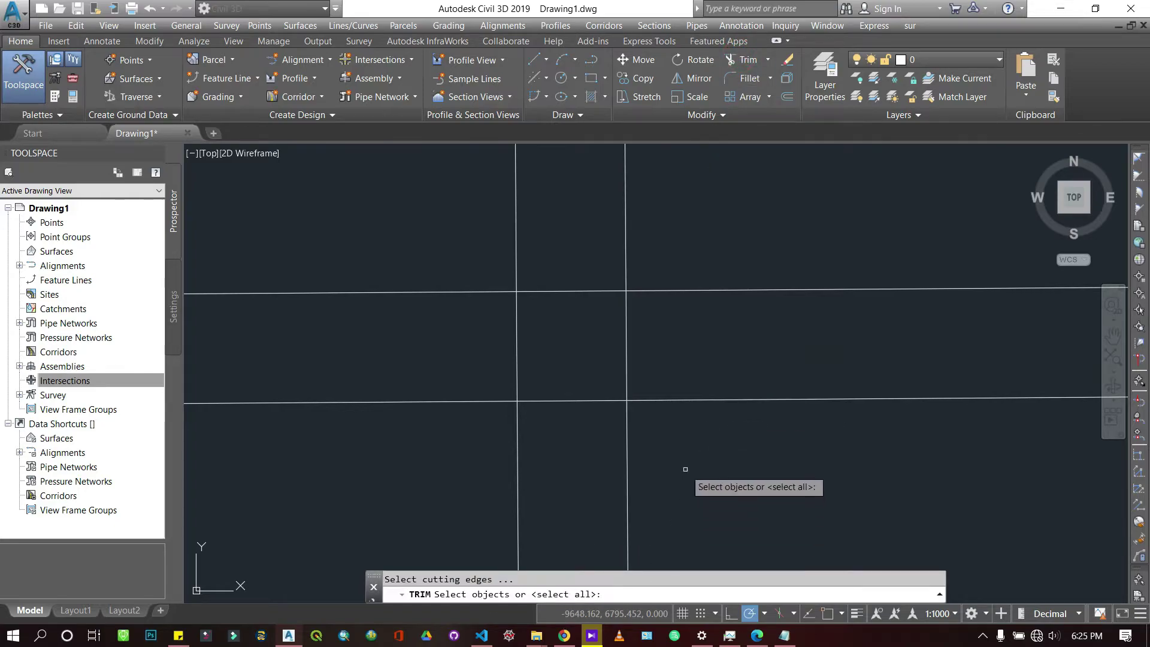
mouse_move(685, 469)
mouse_down()
mouse_move(565, 308)
mouse_move(419, 275)
mouse_move(427, 350)
mouse_up()
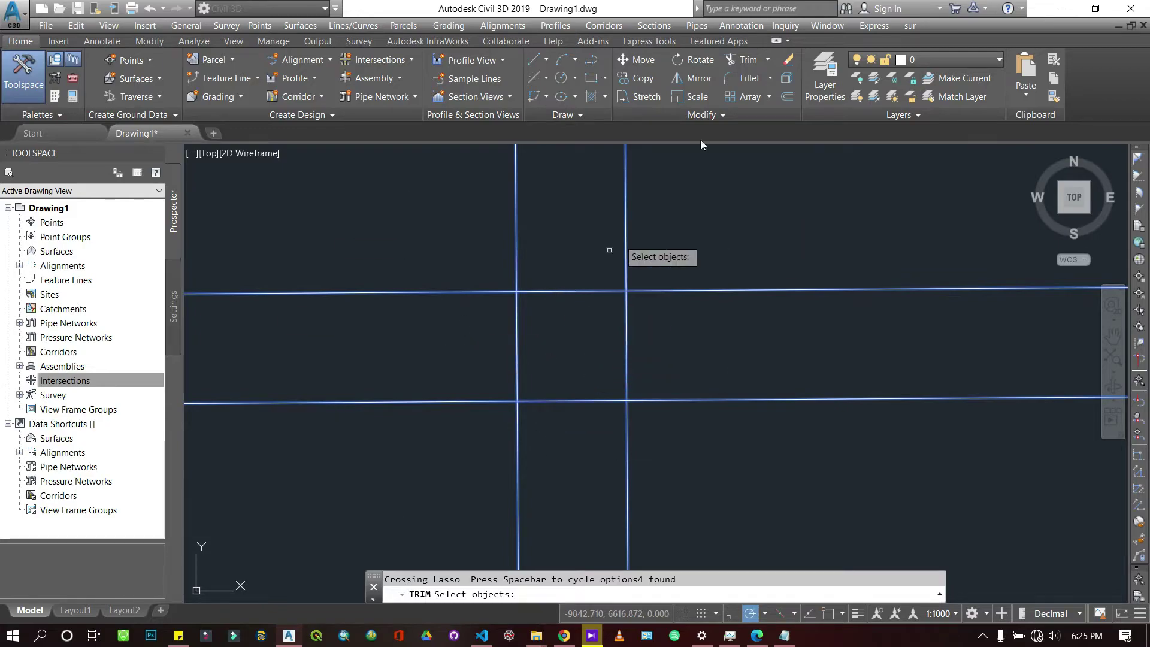
key(Return)
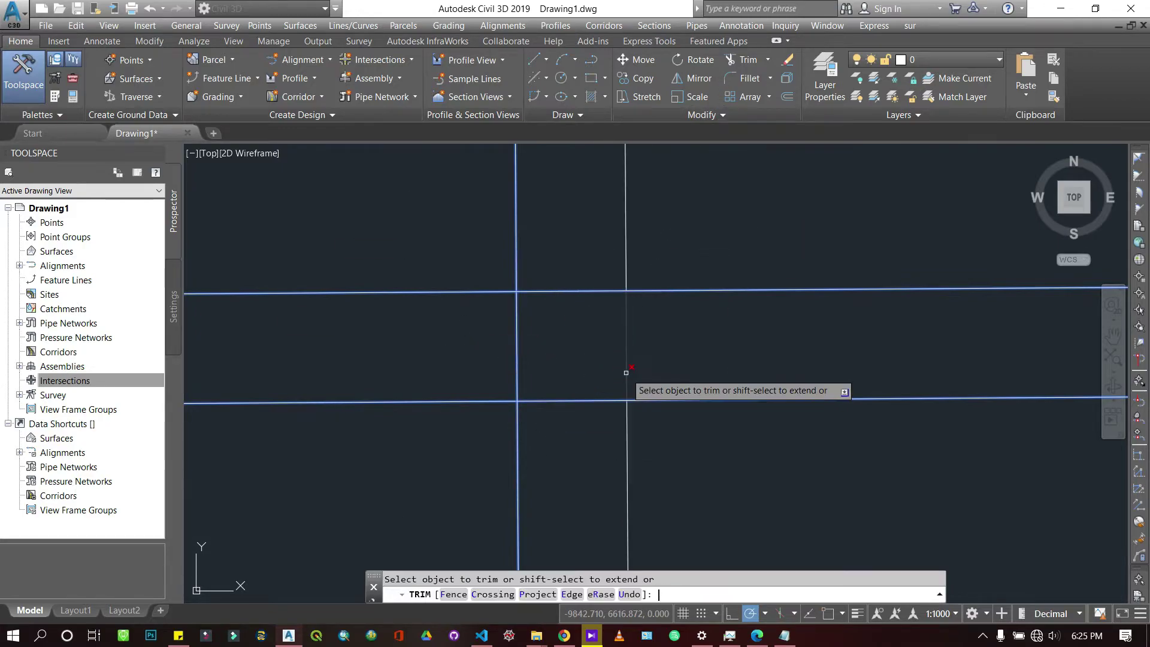
click(627, 343)
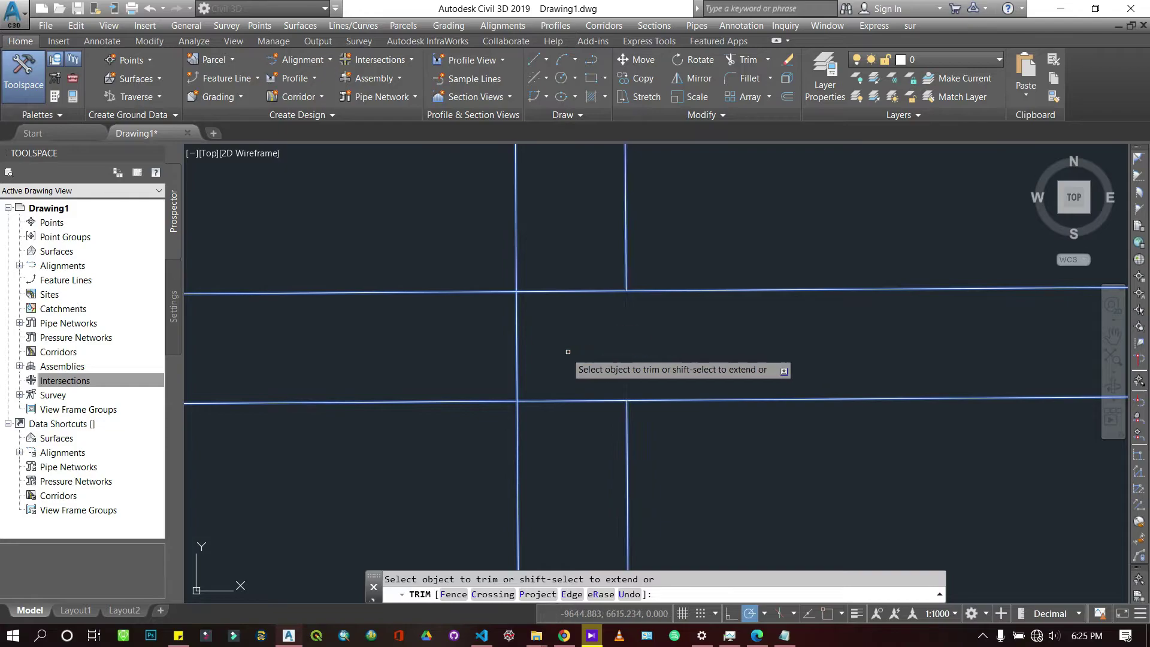
click(516, 343)
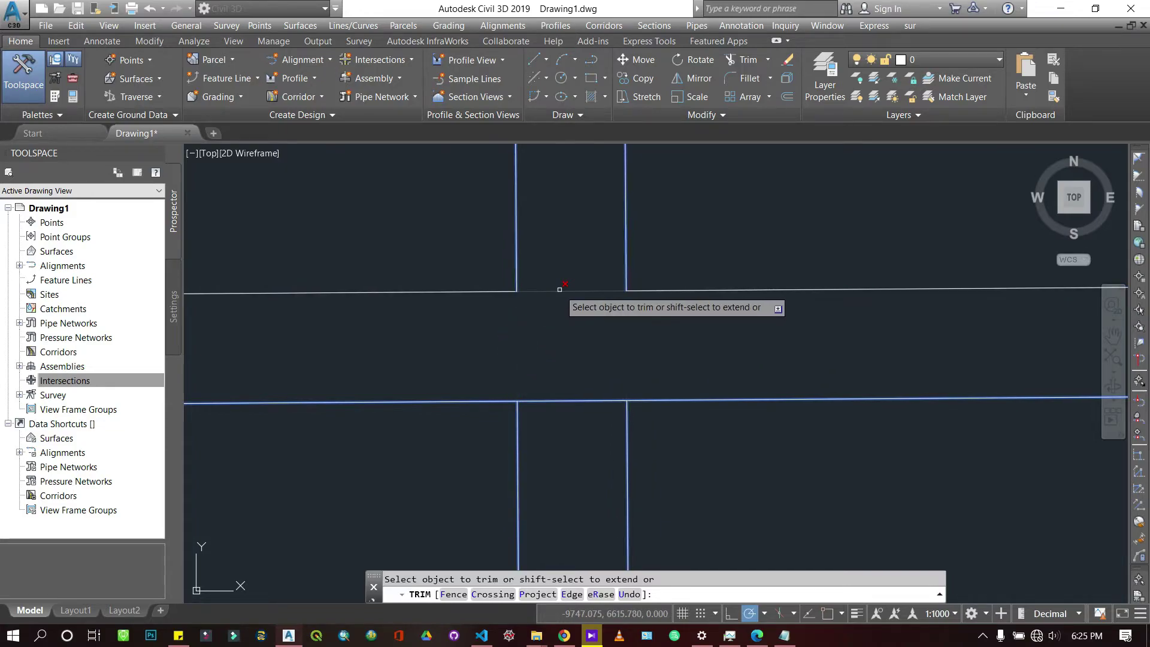
click(558, 290)
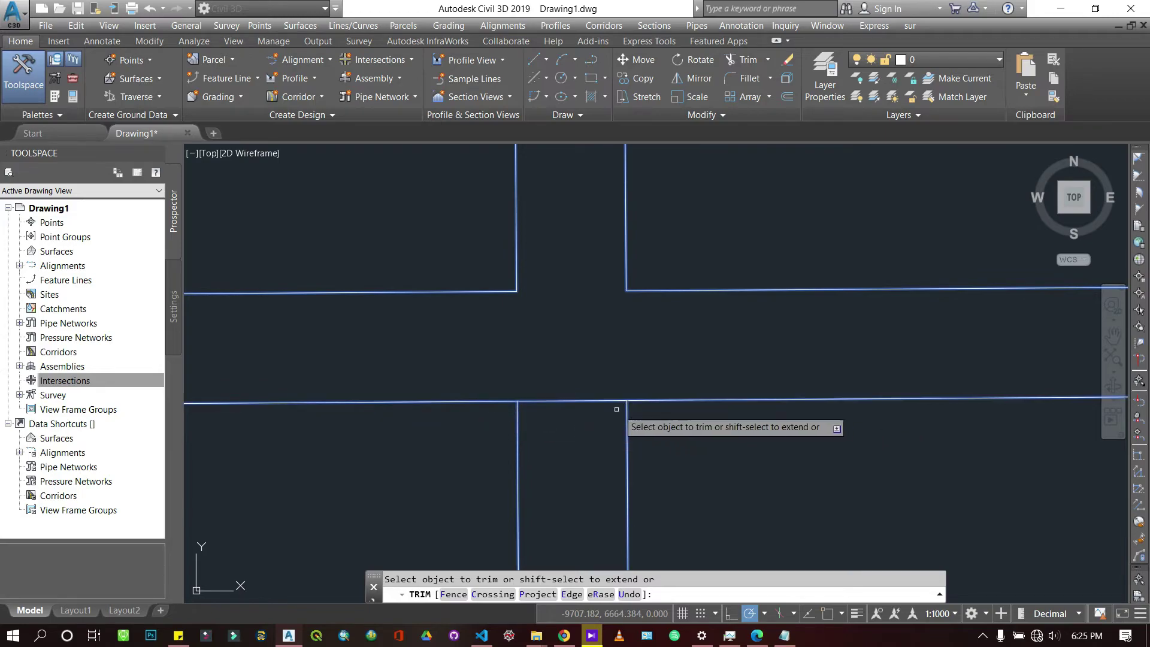
click(583, 400)
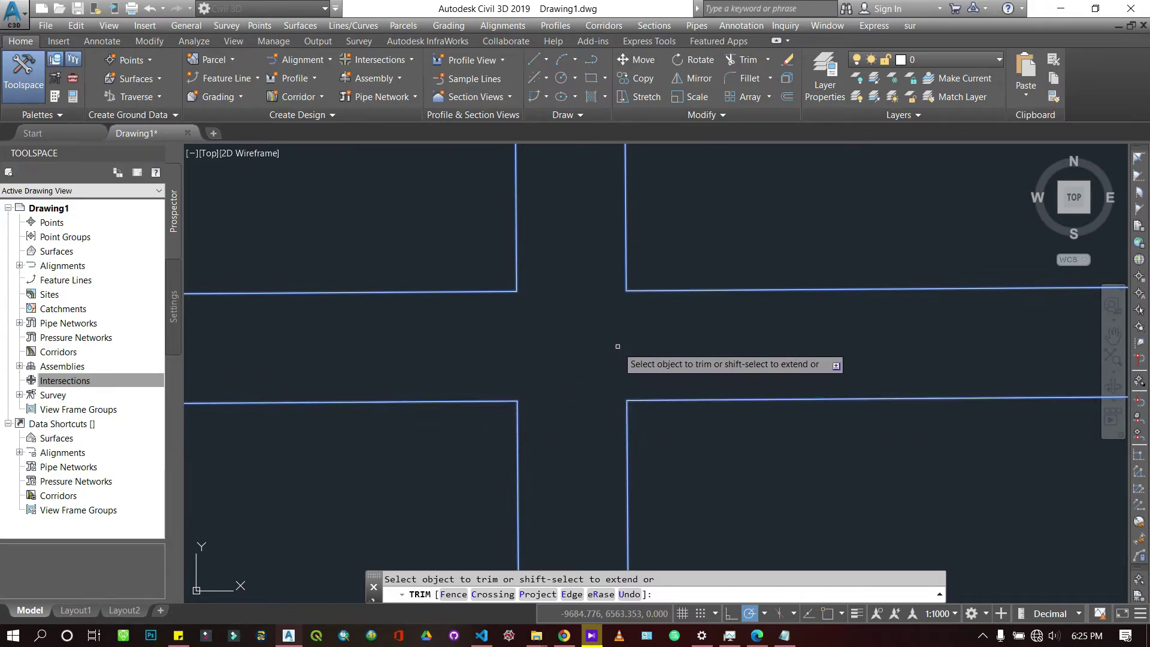
key(Escape)
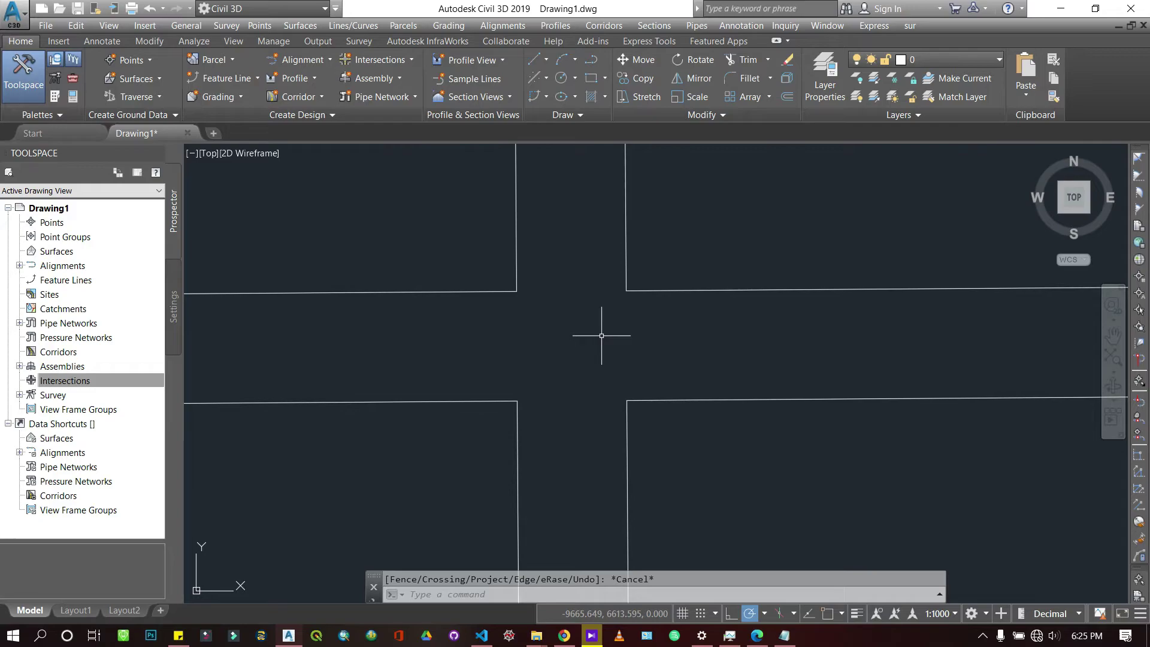
scroll(587, 325, down, 5)
scroll(590, 287, up, 6)
scroll(570, 303, down, 7)
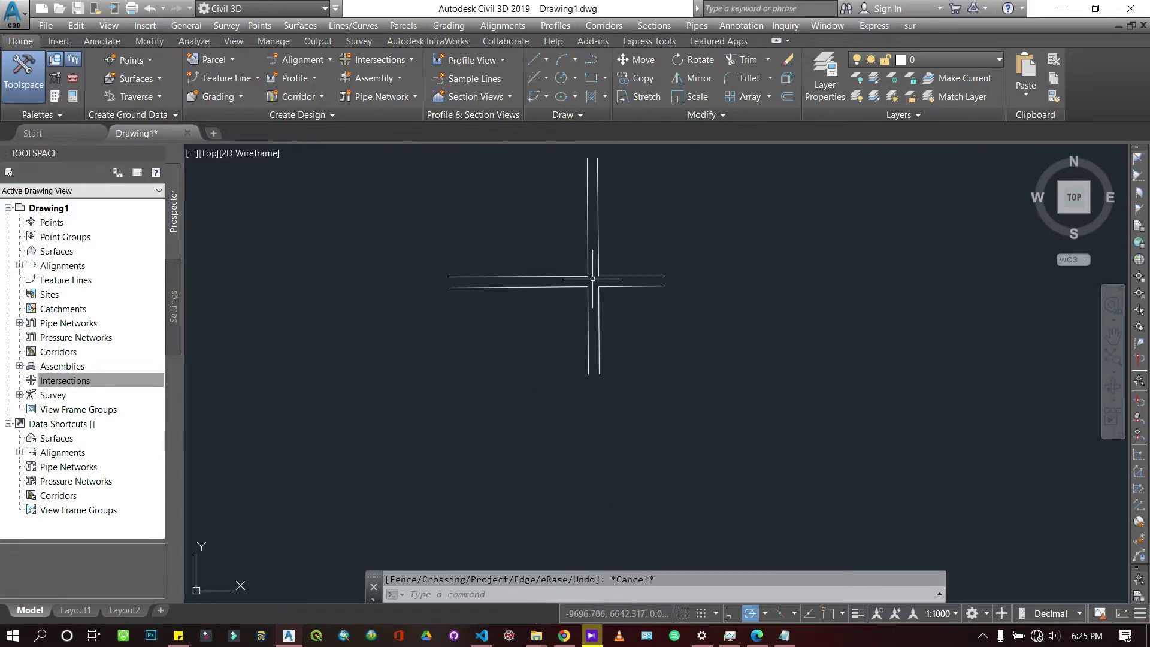
scroll(593, 275, up, 3)
scroll(593, 275, up, 2)
scroll(561, 324, up, 5)
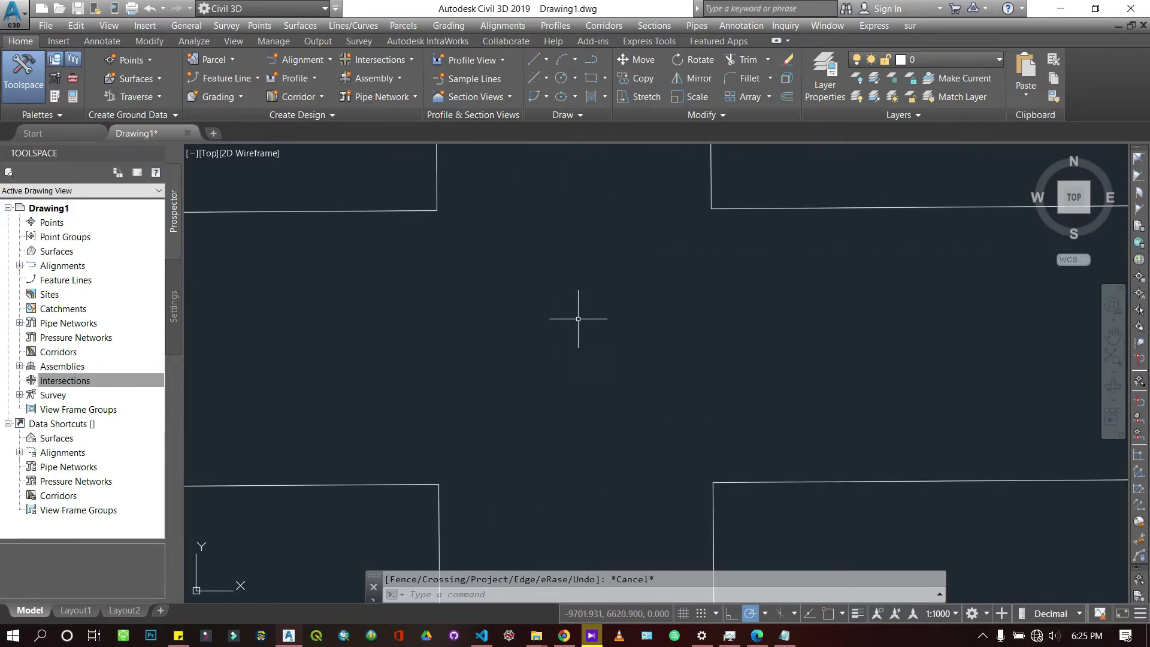
scroll(581, 318, down, 5)
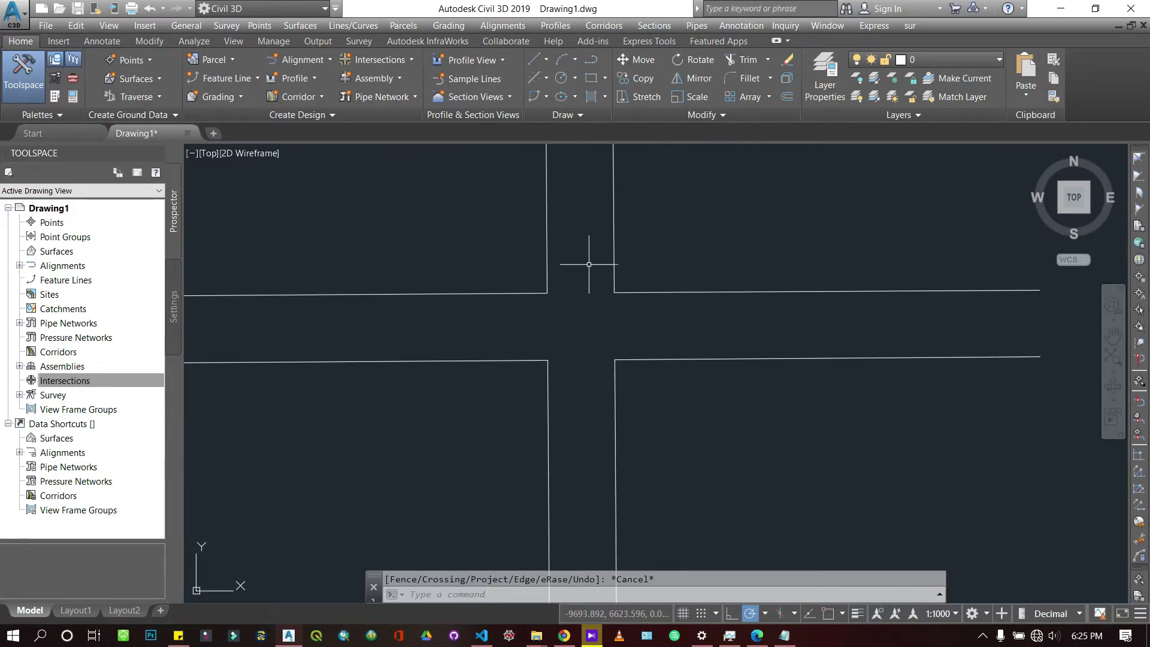
- Extend the upper right vertical edge down to the lower right horizontal boundary edge
click(769, 61)
click(764, 112)
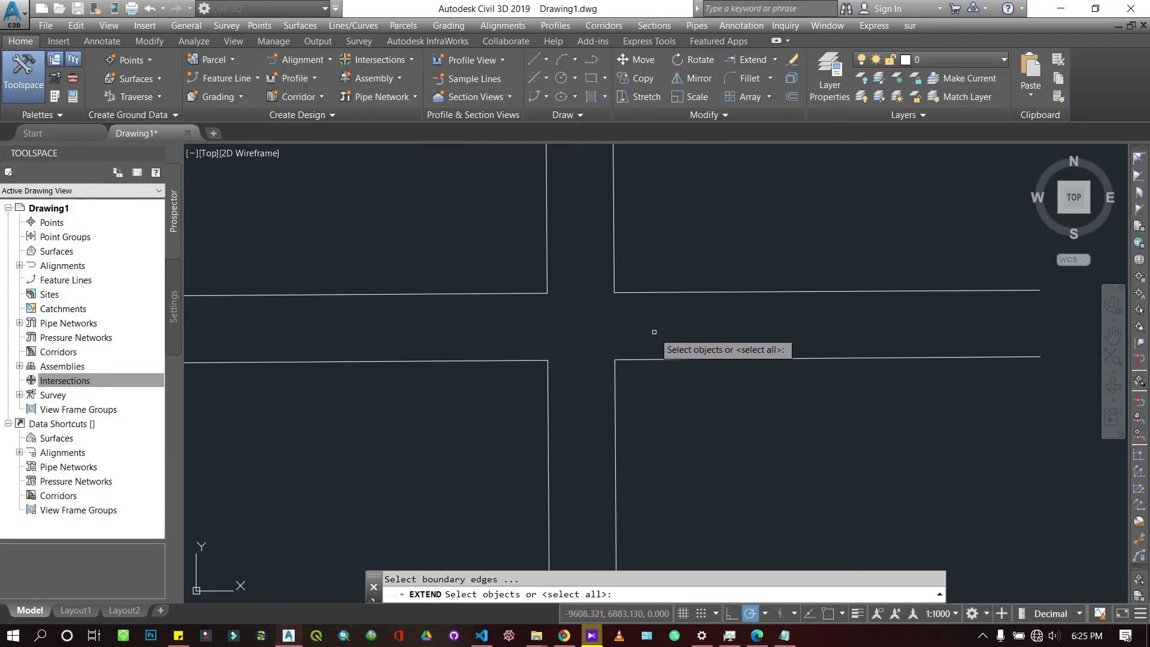
click(646, 358)
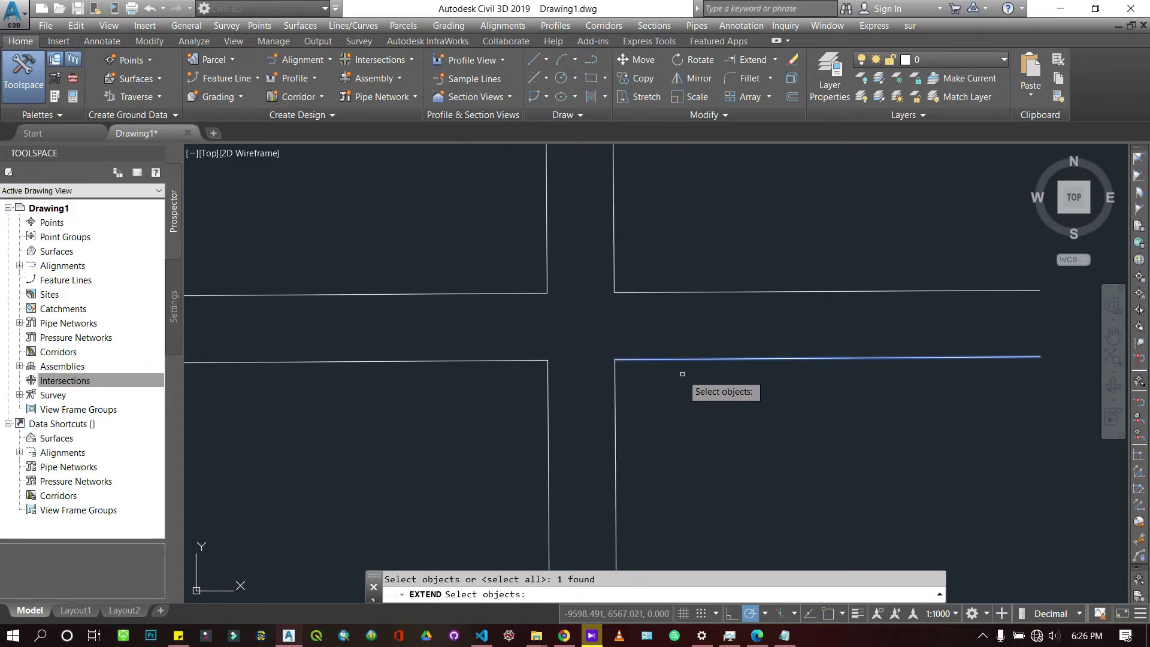
key(Return)
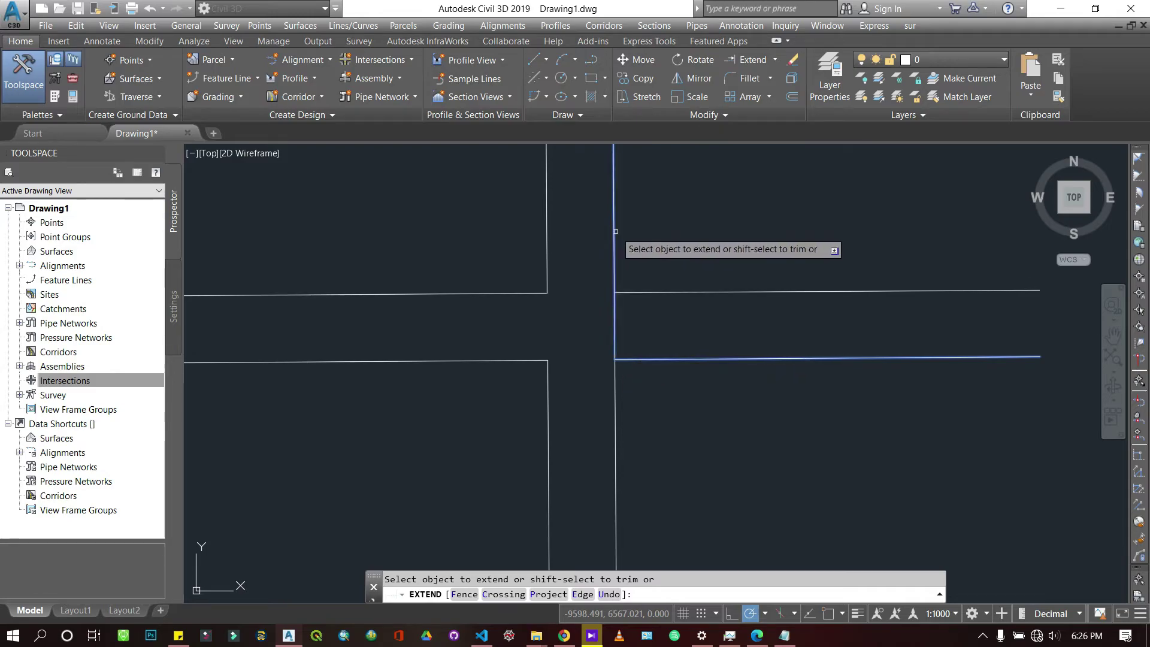
click(632, 357)
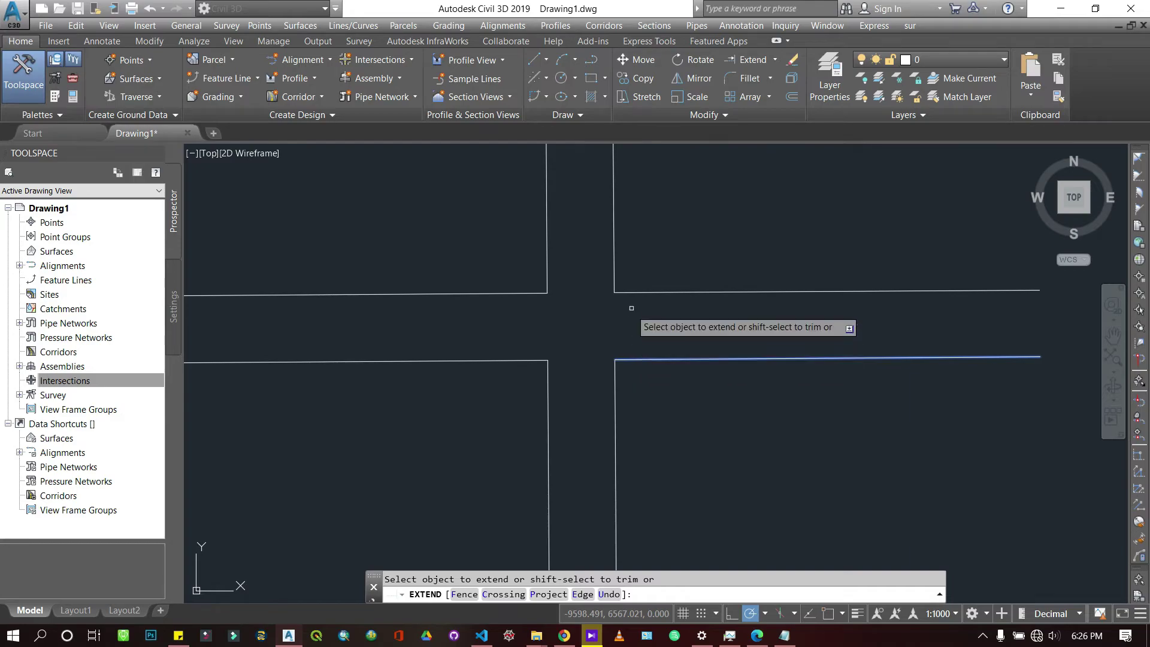
click(614, 239)
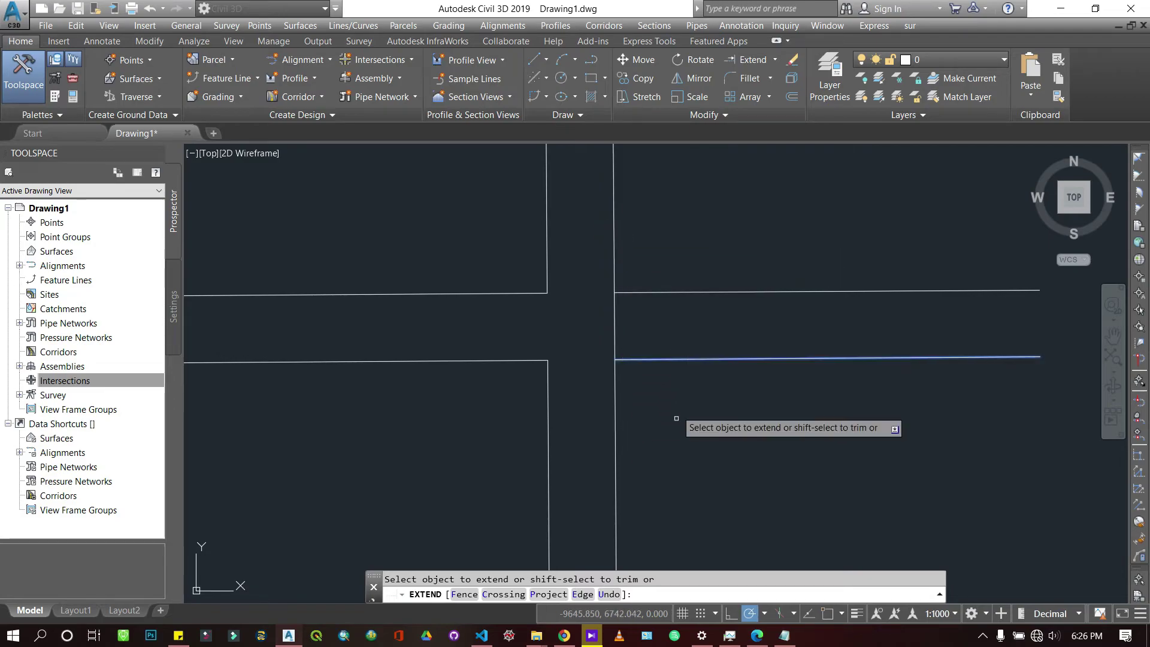
- Restart Extend and choose all eight road edges as boundary edges
key(Escape)
click(682, 450)
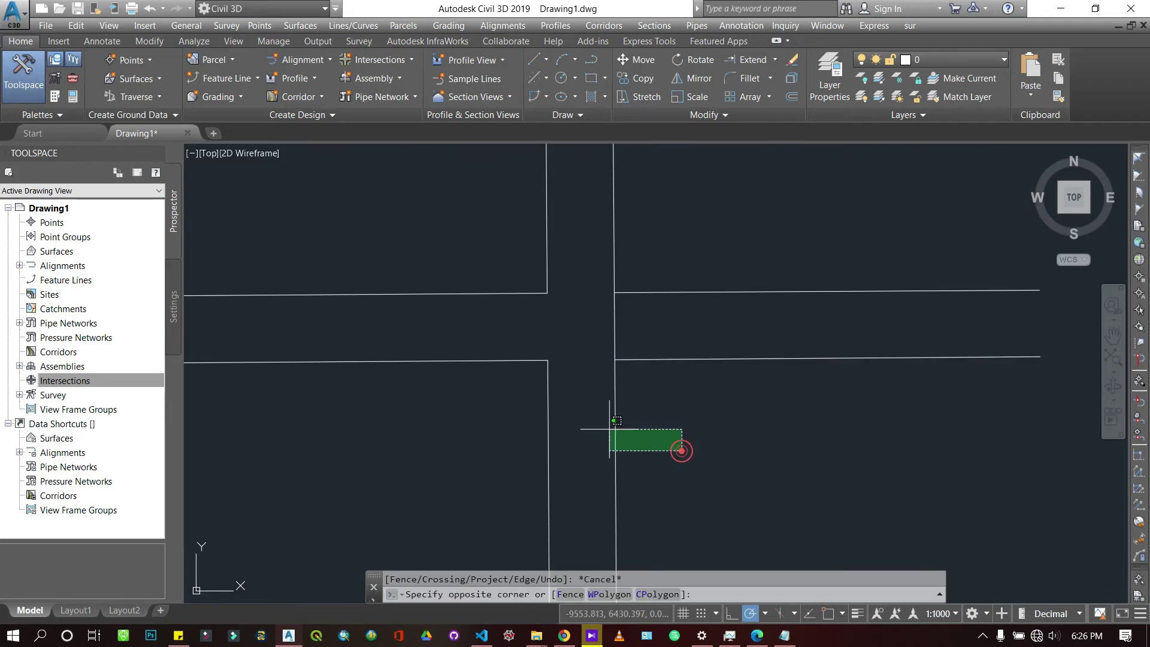
click(336, 361)
key(Escape)
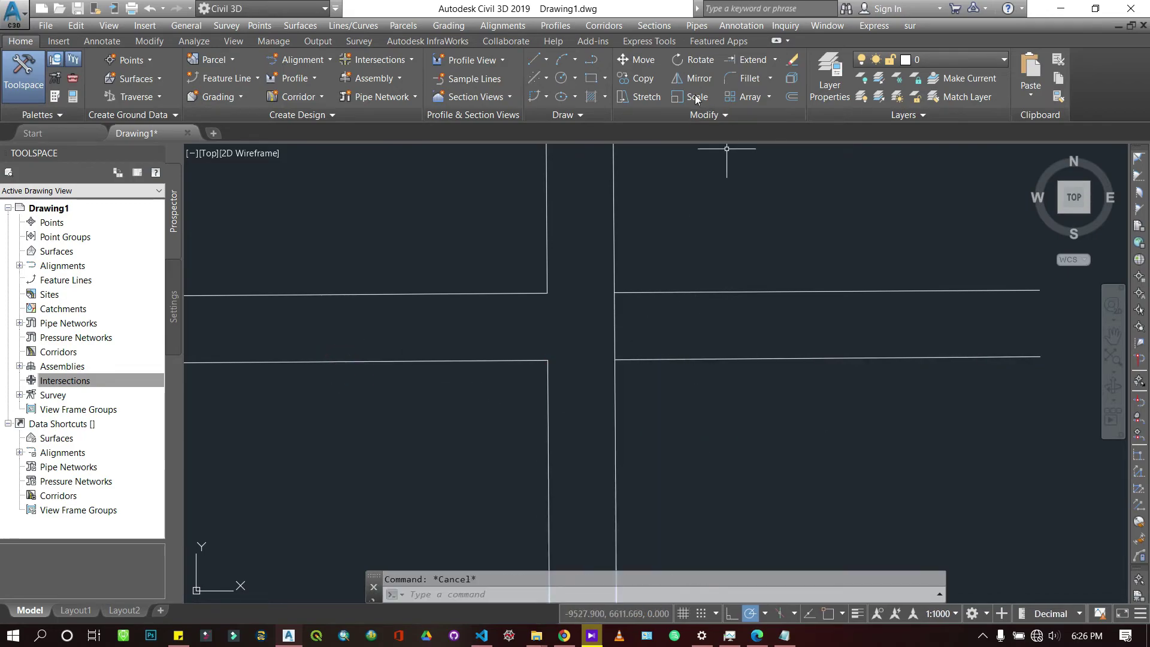
click(750, 63)
mouse_move(683, 448)
mouse_down()
mouse_move(544, 335)
mouse_move(555, 231)
mouse_move(659, 326)
mouse_up()
mouse_move(552, 457)
mouse_down()
mouse_move(506, 405)
mouse_move(490, 341)
mouse_up()
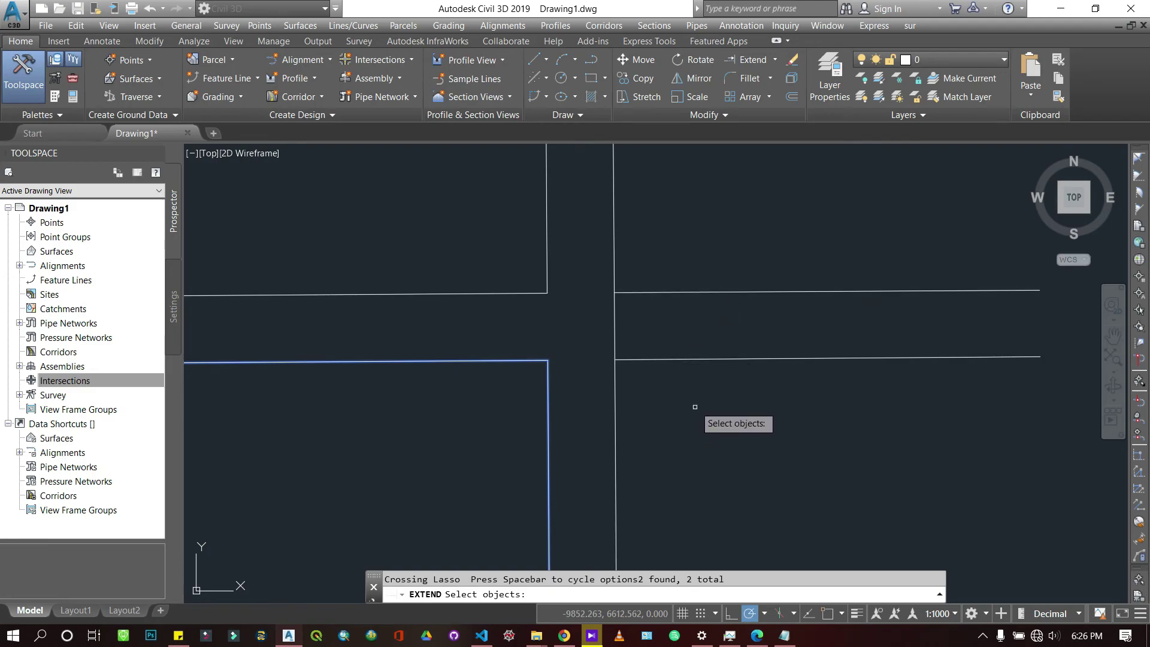
click(725, 460)
click(373, 381)
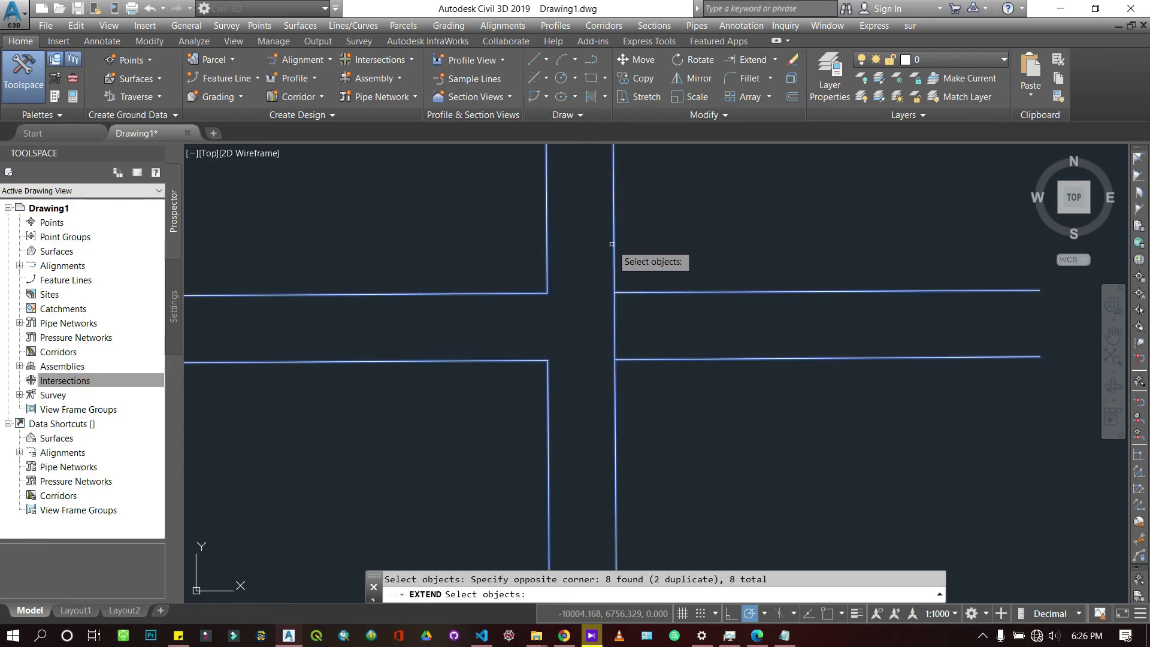
key(Return)
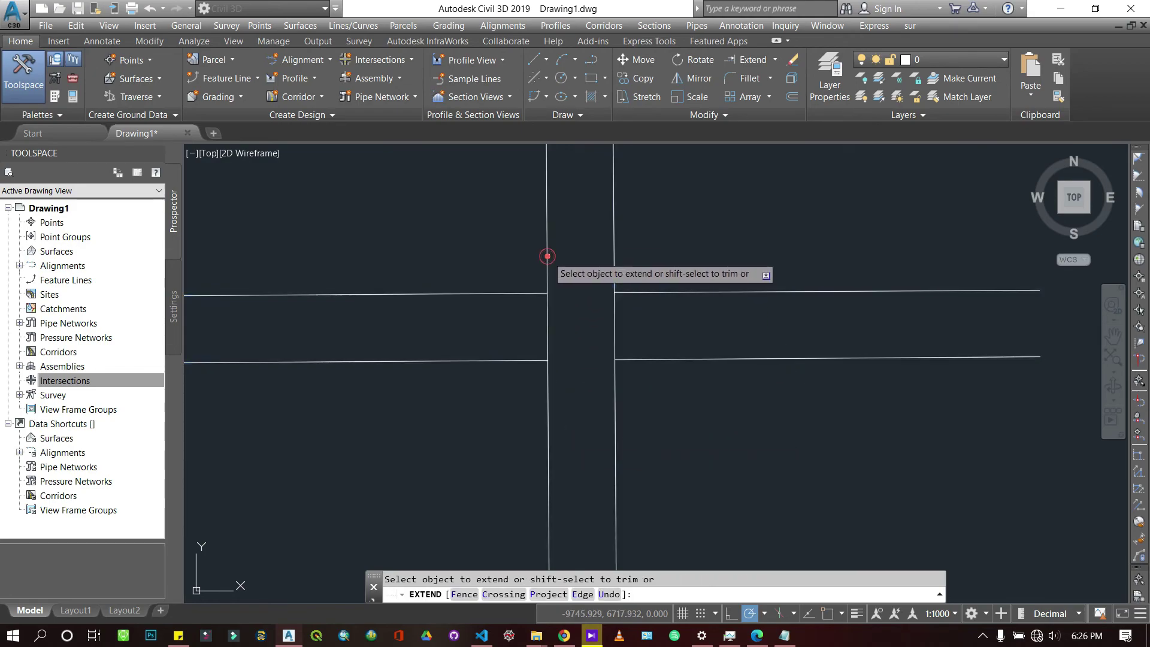
- Extend the lower left and upper left horizontal edges across the intersection
click(511, 359)
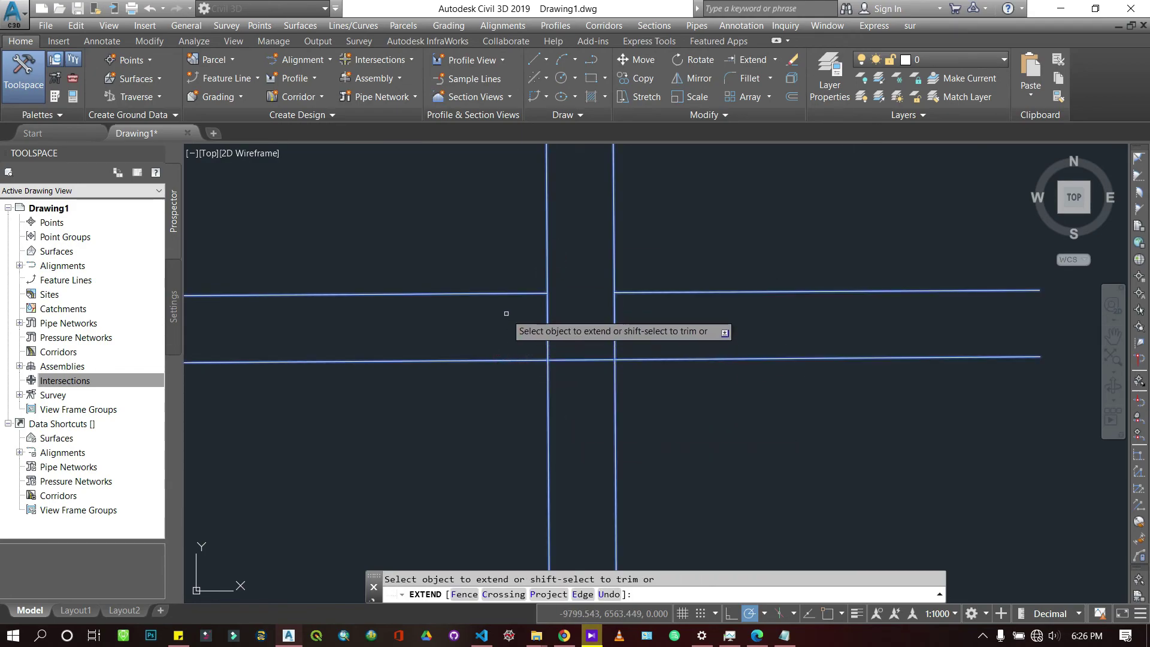
click(505, 294)
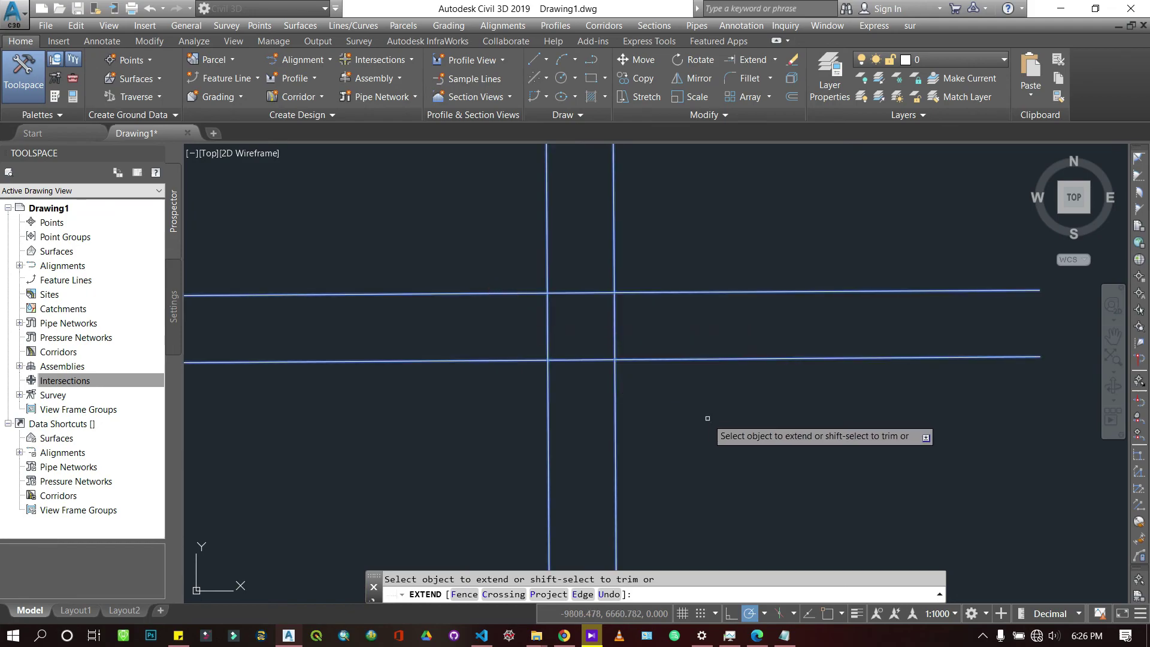
key(Escape)
scroll(568, 326, up, 3)
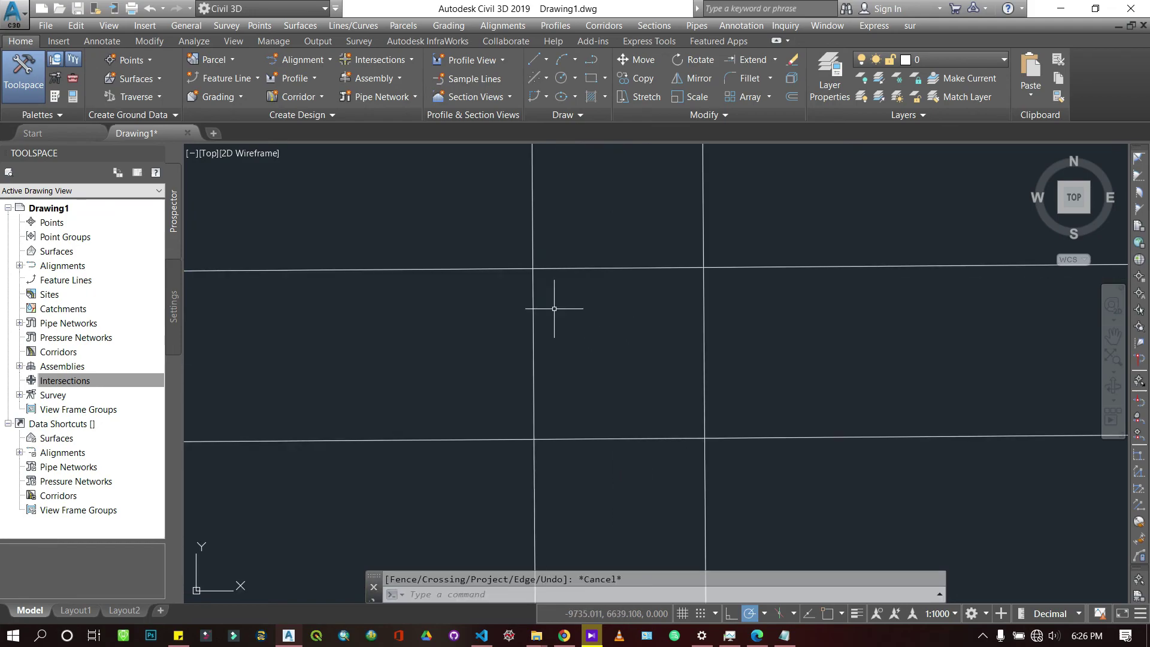
scroll(657, 313, down, 6)
scroll(654, 318, up, 5)
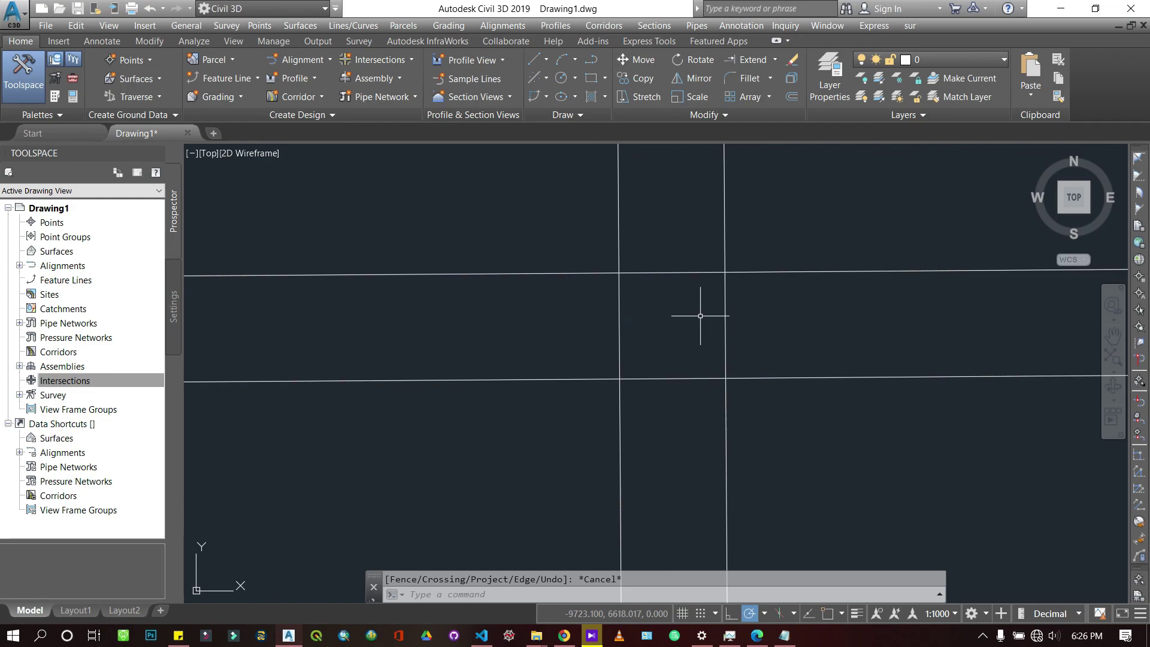
scroll(735, 261, up, 2)
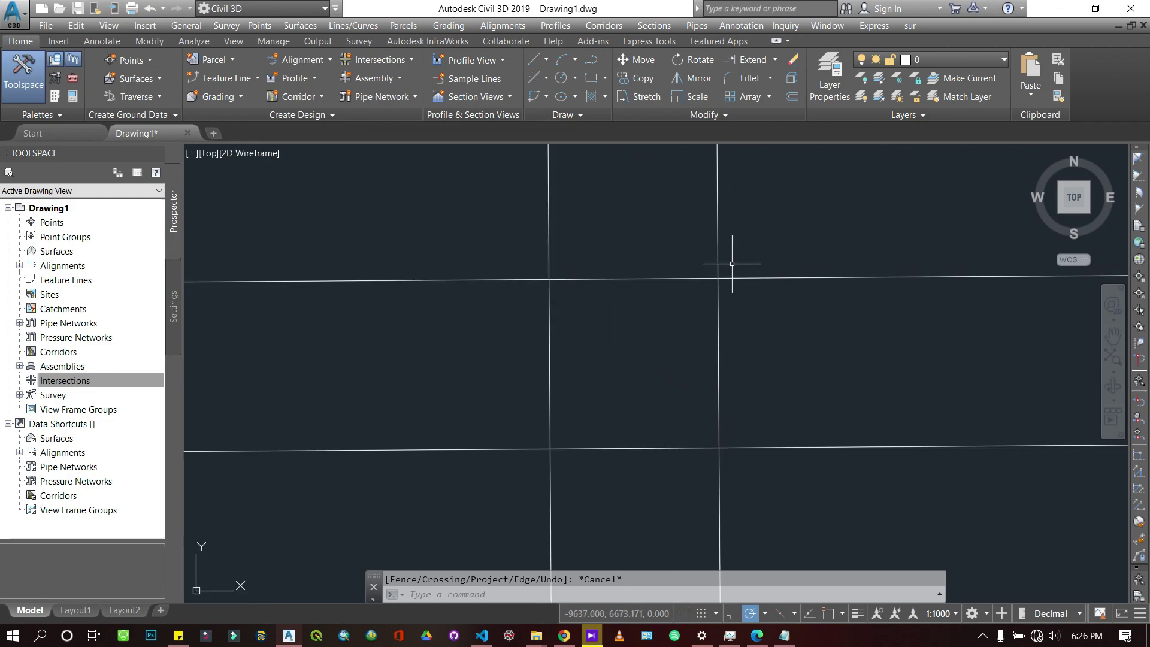